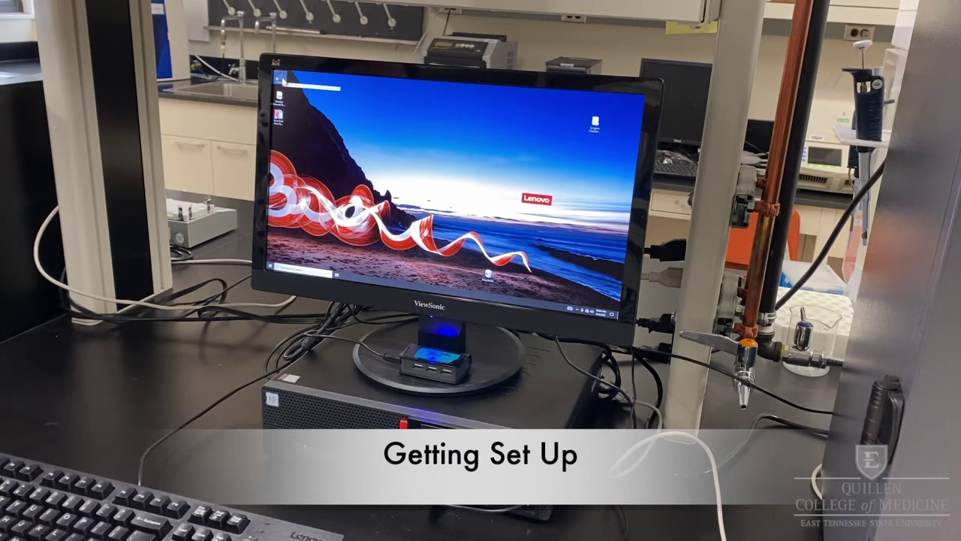
# Step: Launch GeneSys from its Windows desktop shortcut
pyautogui.doubleClick(283, 79)
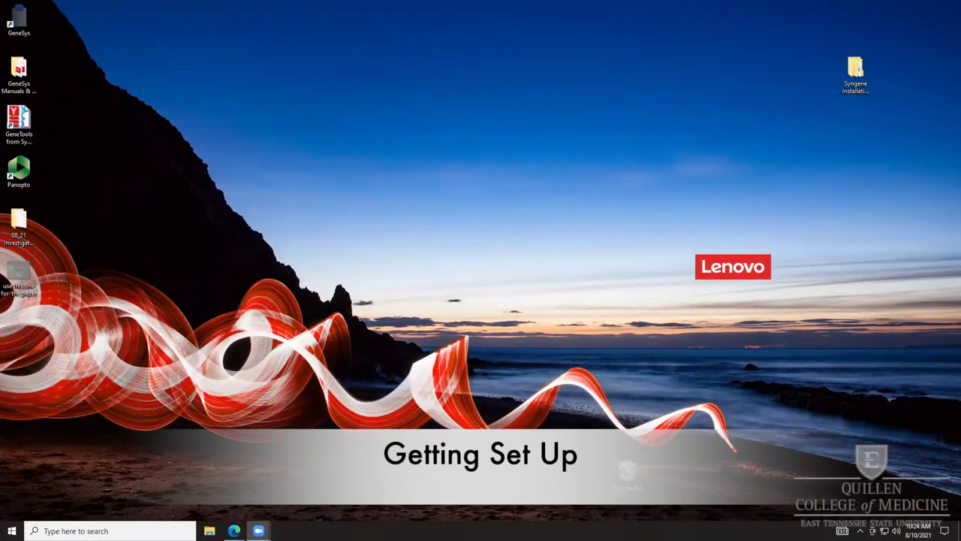
pyautogui.doubleClick(23, 17)
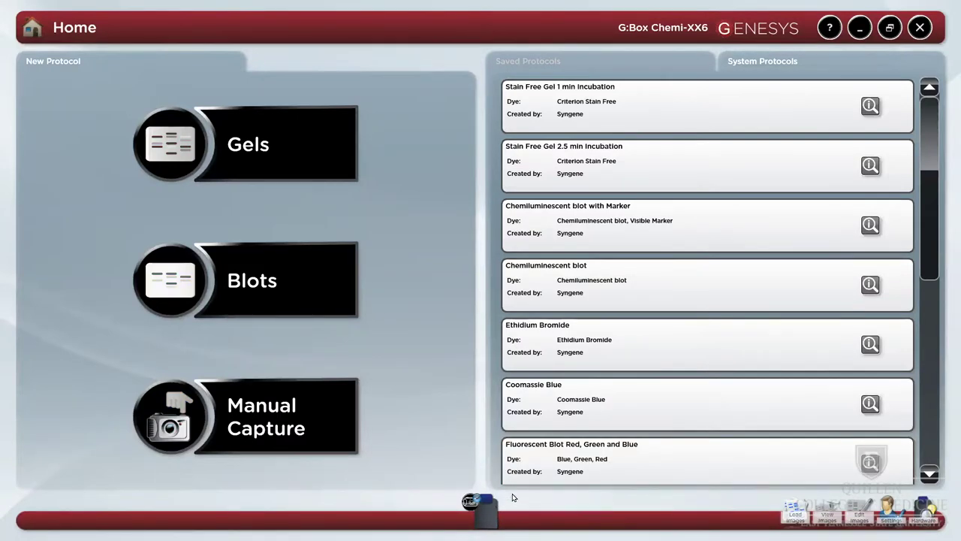
# Step: Preview the Gels and Blots protocol type lists on the Home screen
pyautogui.moveTo(487, 504)
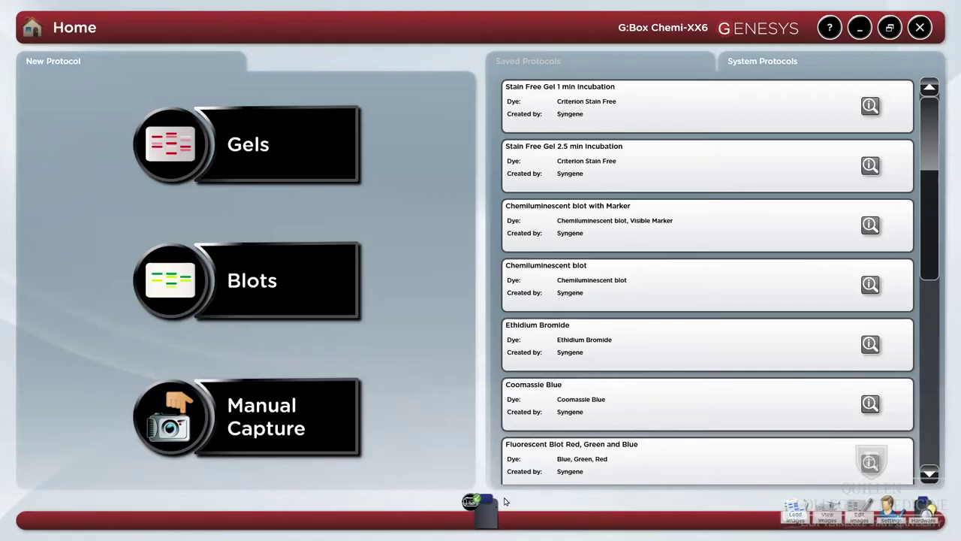
pyautogui.click(310, 151)
pyautogui.click(338, 288)
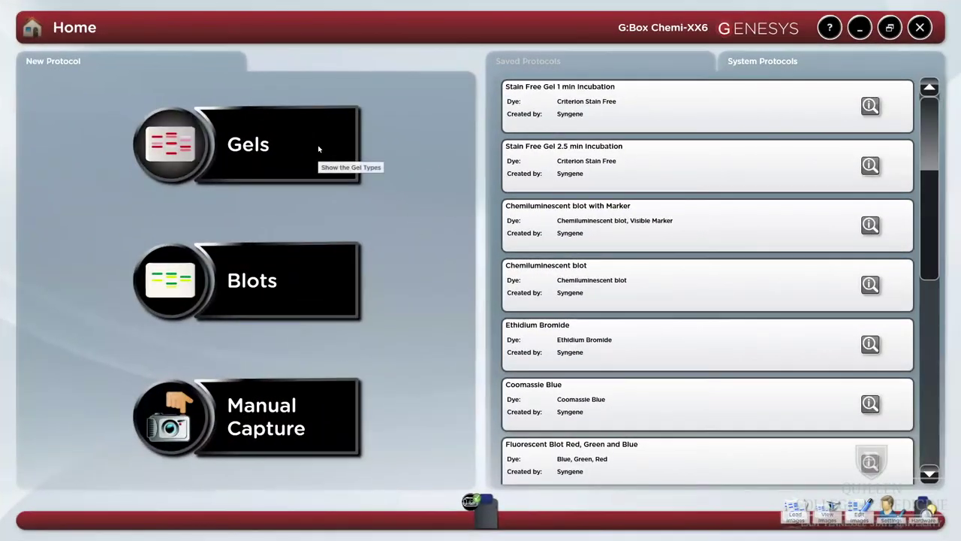
pyautogui.click(320, 148)
pyautogui.click(401, 139)
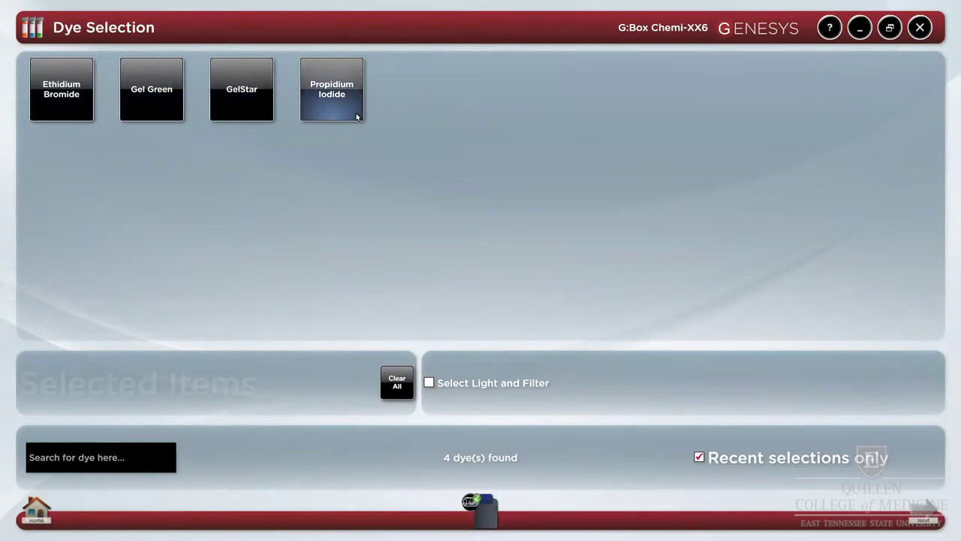
pyautogui.click(699, 457)
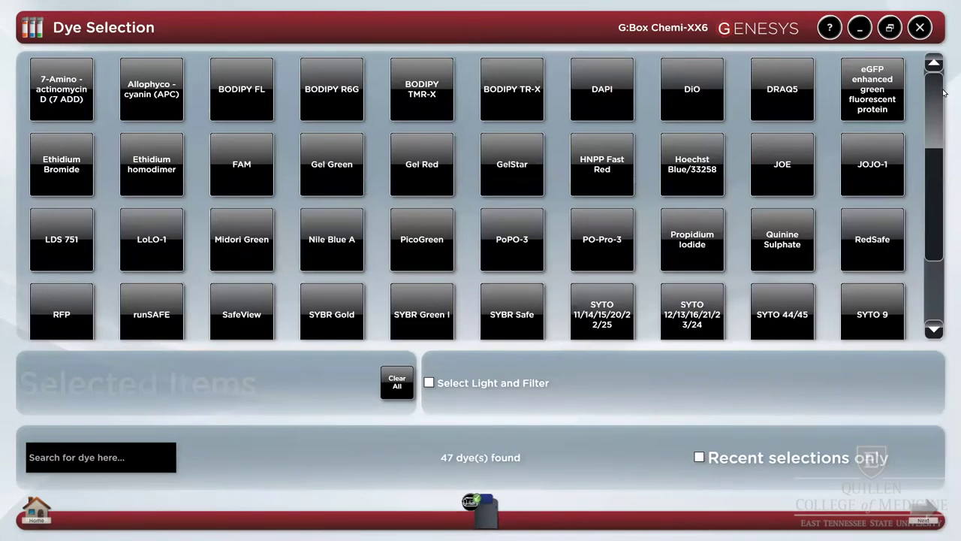
pyautogui.moveTo(926, 109); pyautogui.dragTo(905, 202)
pyautogui.moveTo(914, 115); pyautogui.dragTo(923, 44)
# Step: Choose the Fluorescent Protein Gel protocol and list all 194 dyes instead of recent ones
pyautogui.click(36, 509)
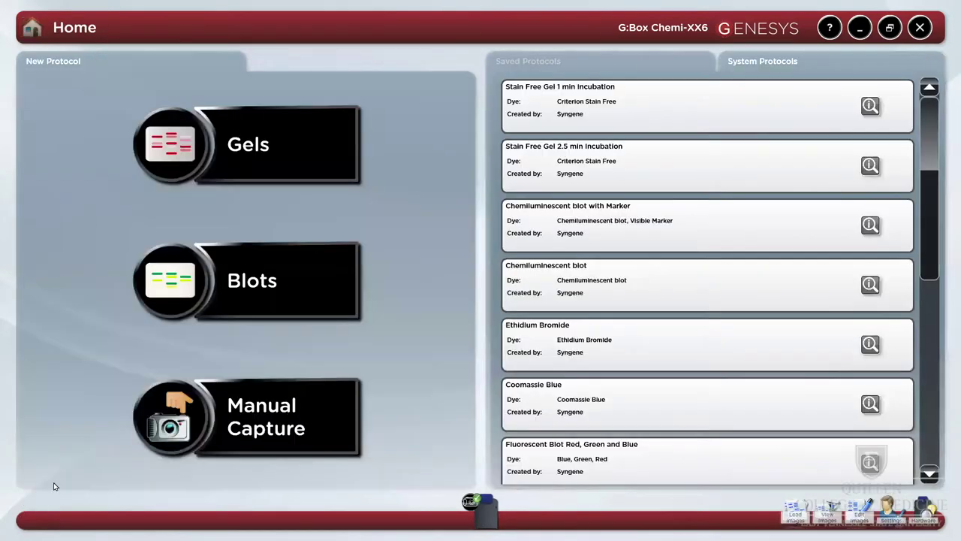
pyautogui.click(347, 155)
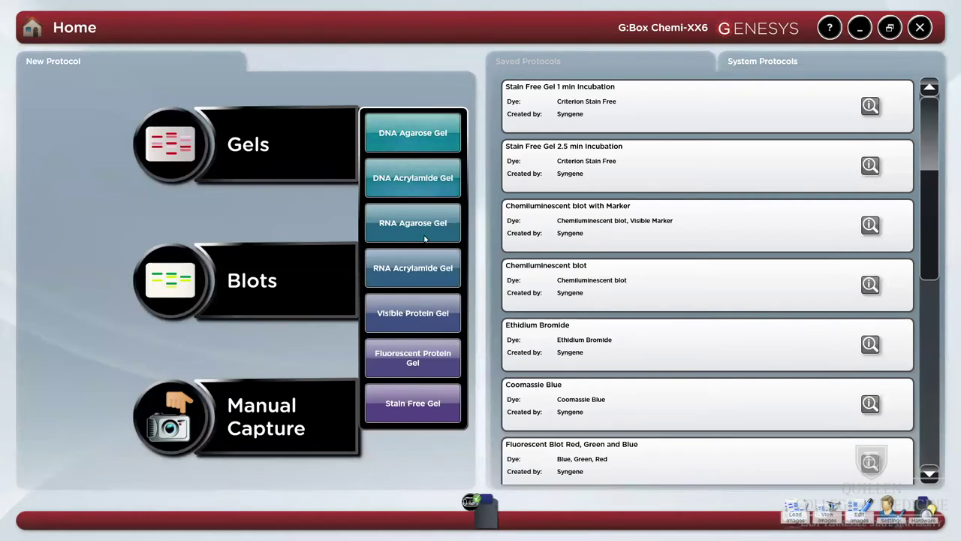
pyautogui.click(411, 361)
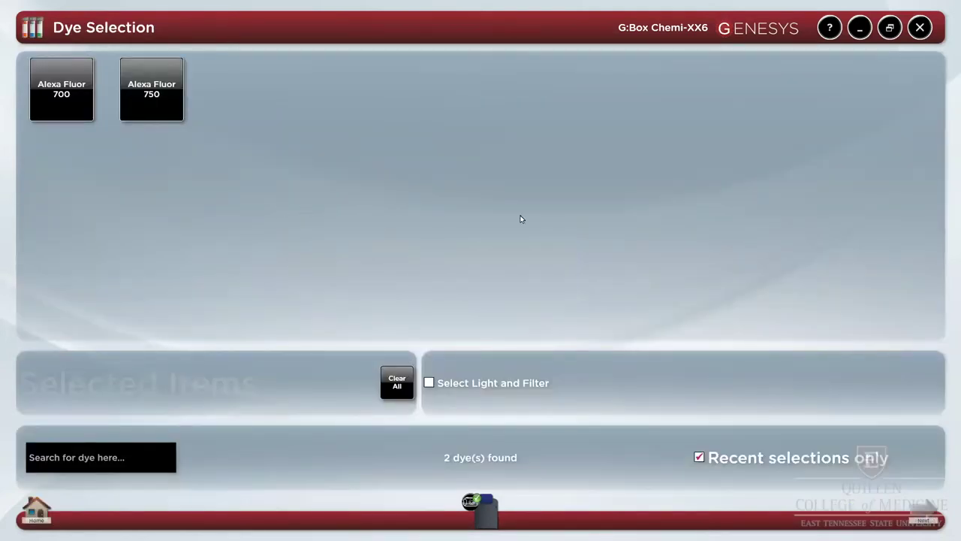
pyautogui.click(699, 457)
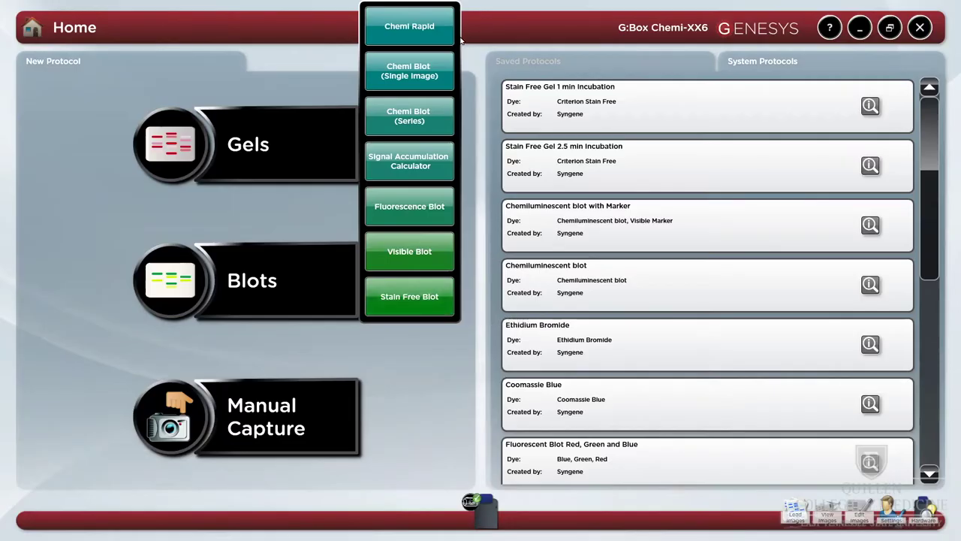
# Step: Start a Chemi Rapid blot protocol, confirming the anti-reflective screen is inserted
pyautogui.click(445, 31)
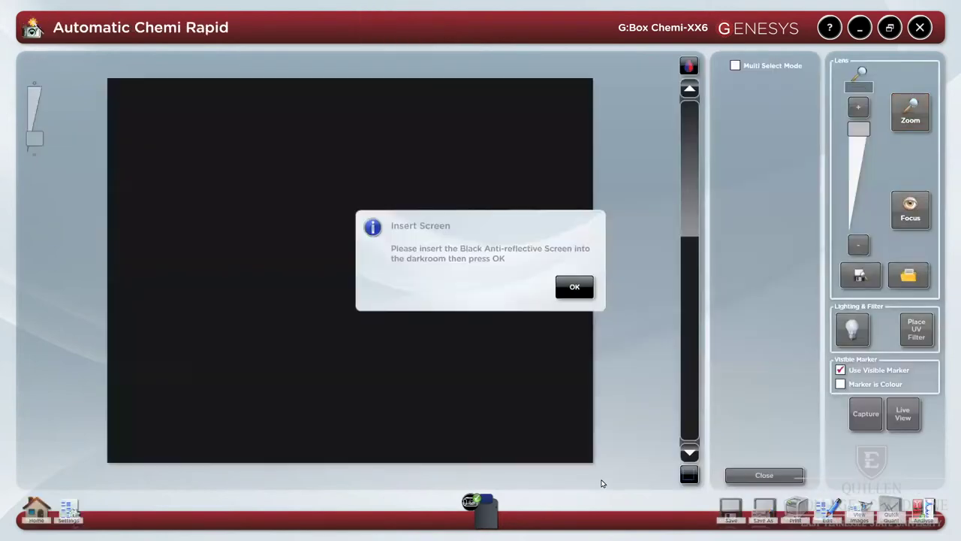
pyautogui.click(572, 286)
pyautogui.click(577, 285)
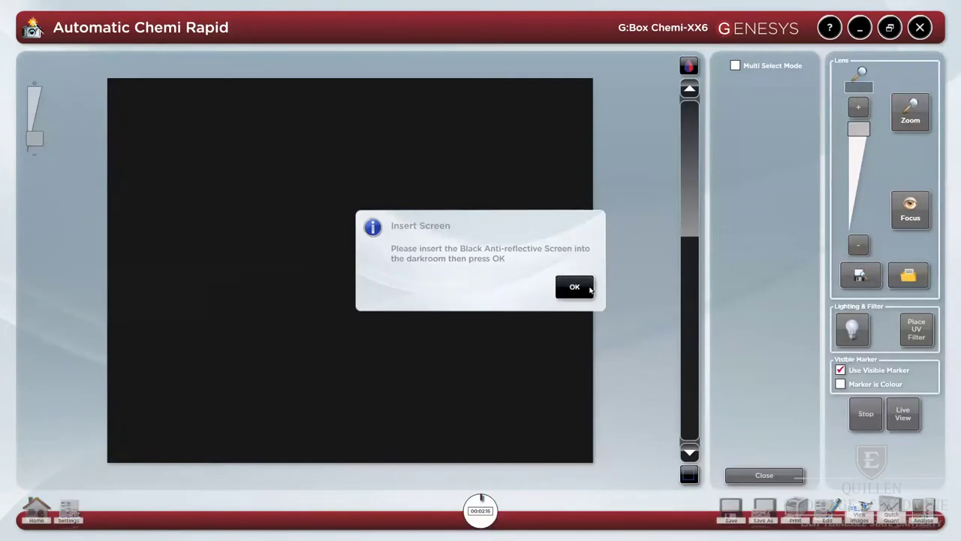
pyautogui.click(590, 291)
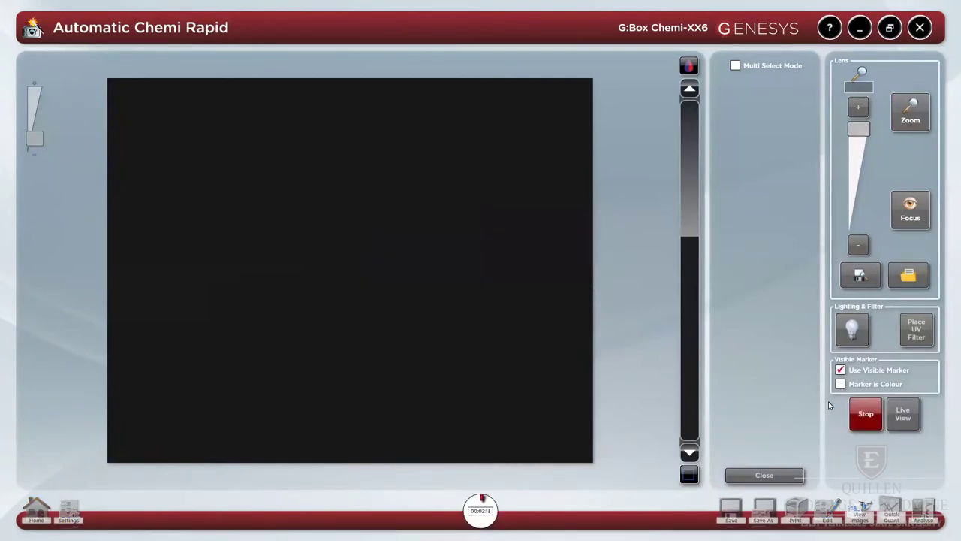
# Step: Stop the first run, preview, then run the automatic Chemi Rapid capture producing Image1
pyautogui.click(867, 415)
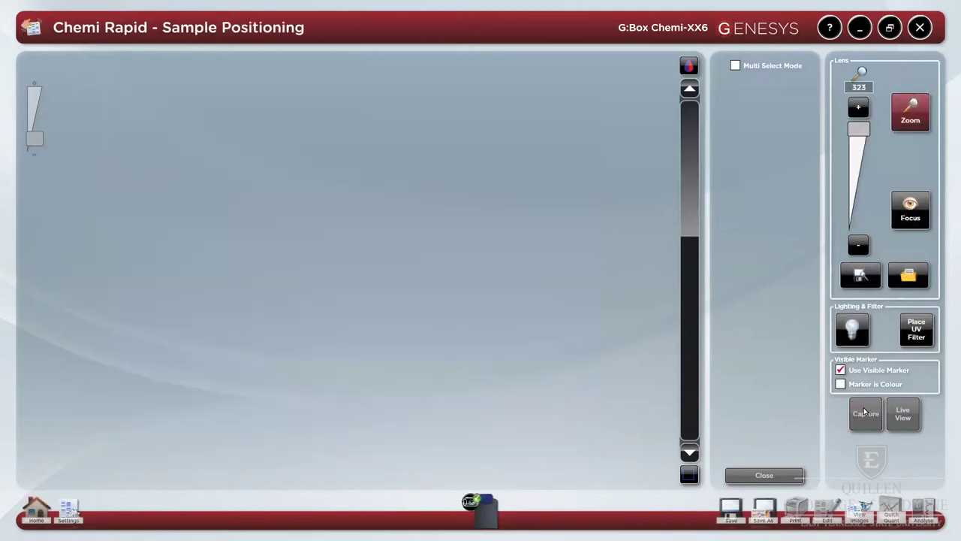
pyautogui.click(864, 412)
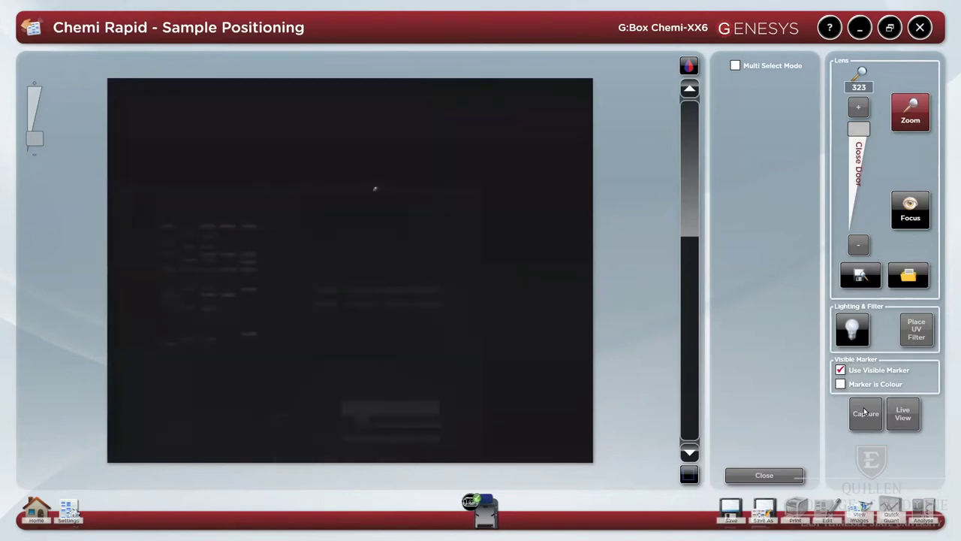
pyautogui.click(864, 412)
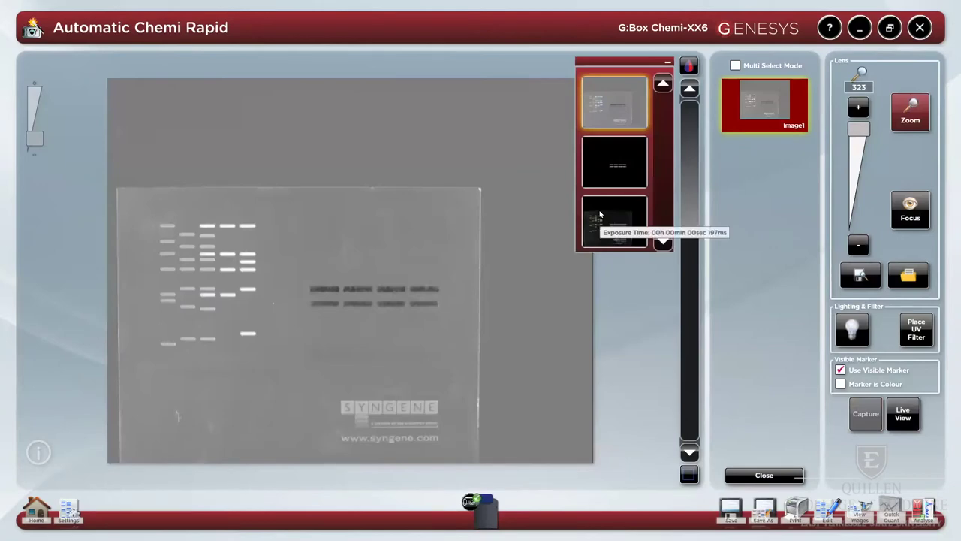
# Step: Show the third captured exposure with the whole gel fitted in the viewer
pyautogui.click(599, 215)
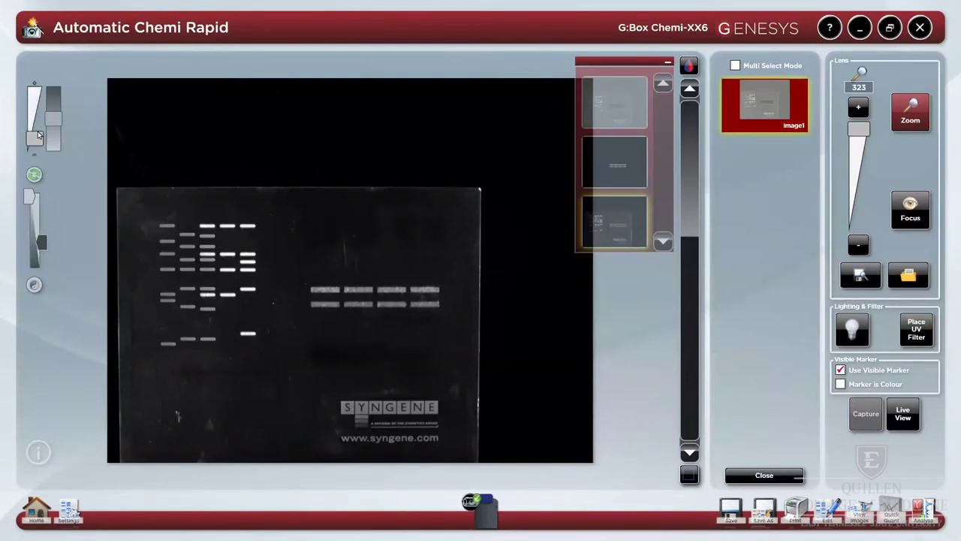
pyautogui.moveTo(41, 149); pyautogui.dragTo(43, 118)
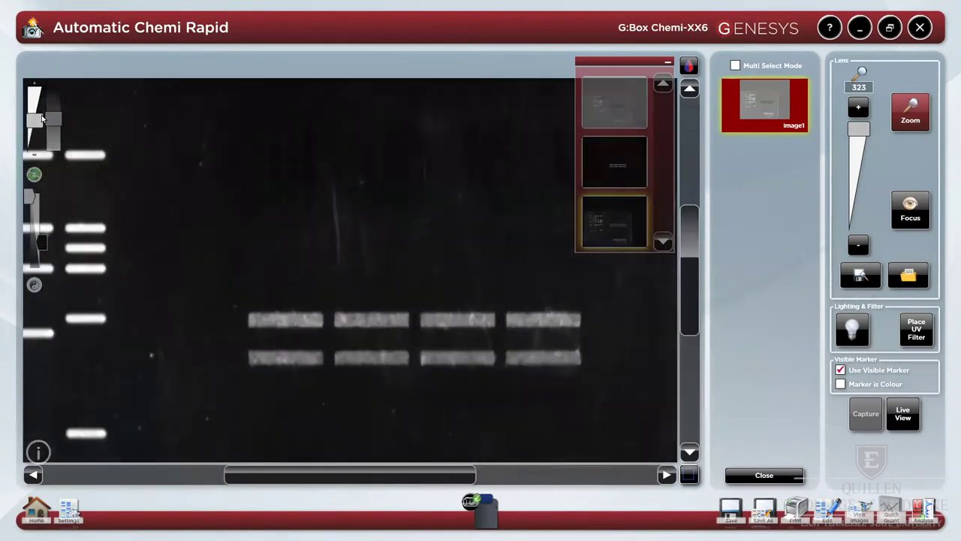
pyautogui.moveTo(335, 313)
pyautogui.mouseDown()
pyautogui.moveTo(301, 311)
pyautogui.moveTo(343, 224)
pyautogui.moveTo(344, 180)
pyautogui.moveTo(343, 270)
pyautogui.moveTo(440, 278)
pyautogui.mouseUp()
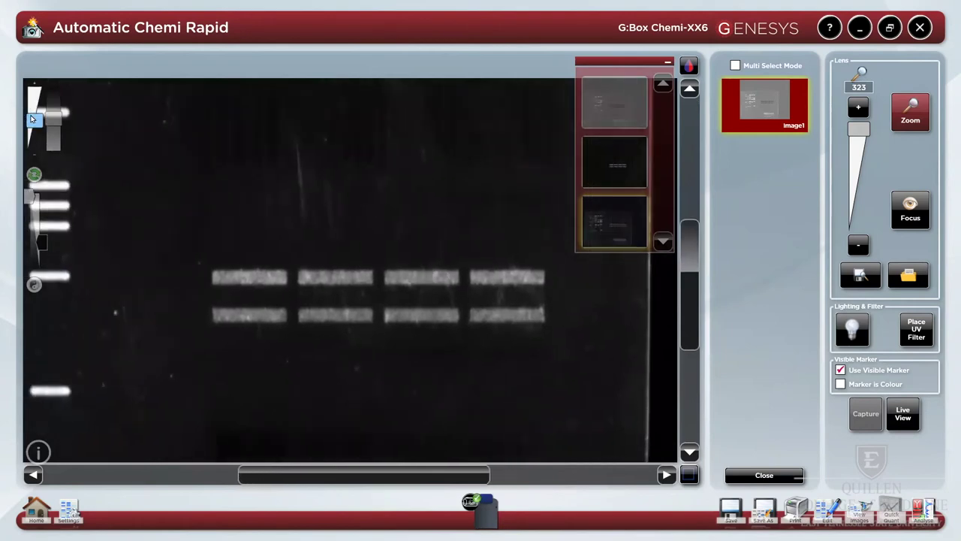
pyautogui.click(34, 198)
# Step: Adjust the brightness and contrast sliders until the marker and sample bands are clear
pyautogui.moveTo(35, 200)
pyautogui.mouseDown()
pyautogui.moveTo(29, 241)
pyautogui.moveTo(33, 196)
pyautogui.mouseUp()
pyautogui.moveTo(47, 241)
pyautogui.mouseDown()
pyautogui.moveTo(43, 211)
pyautogui.moveTo(44, 247)
pyautogui.mouseUp()
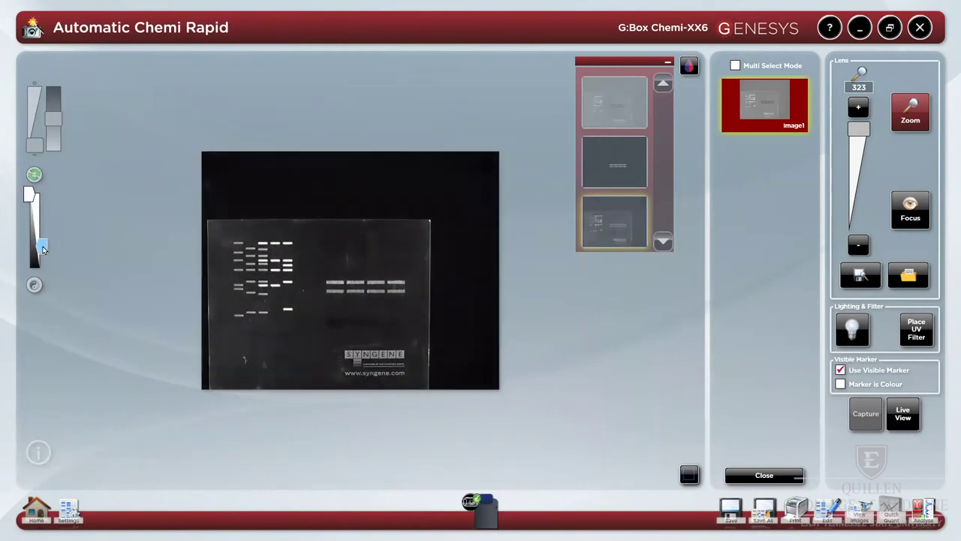
pyautogui.click(33, 177)
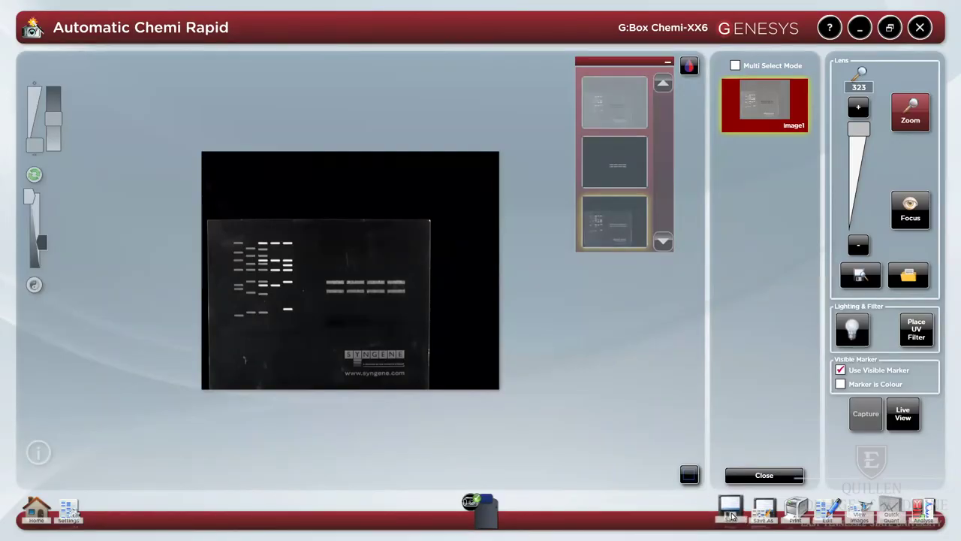
pyautogui.click(732, 517)
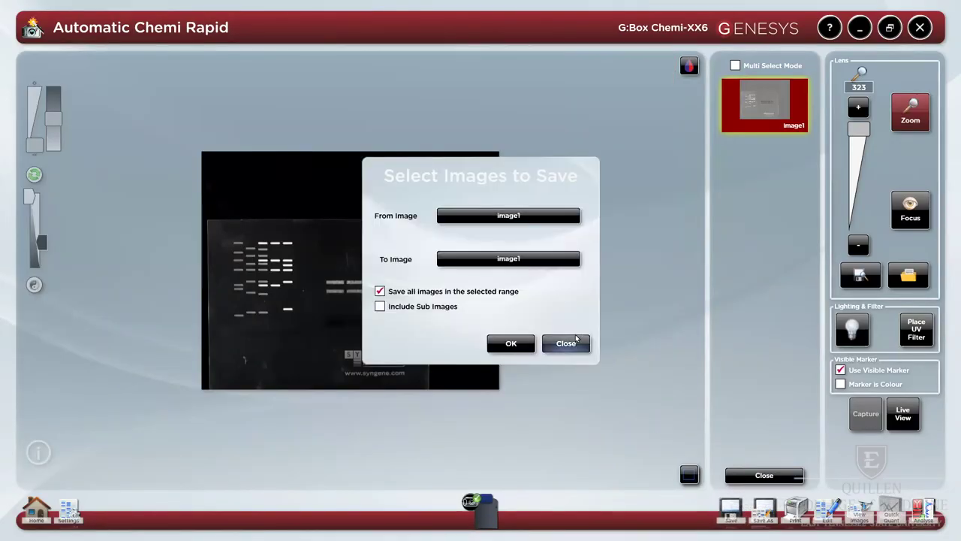
pyautogui.click(517, 343)
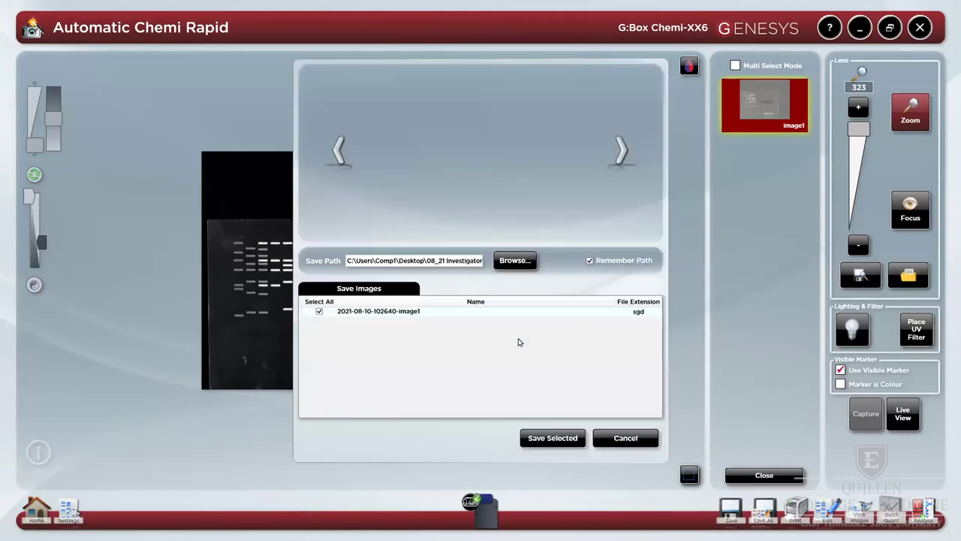
pyautogui.click(512, 263)
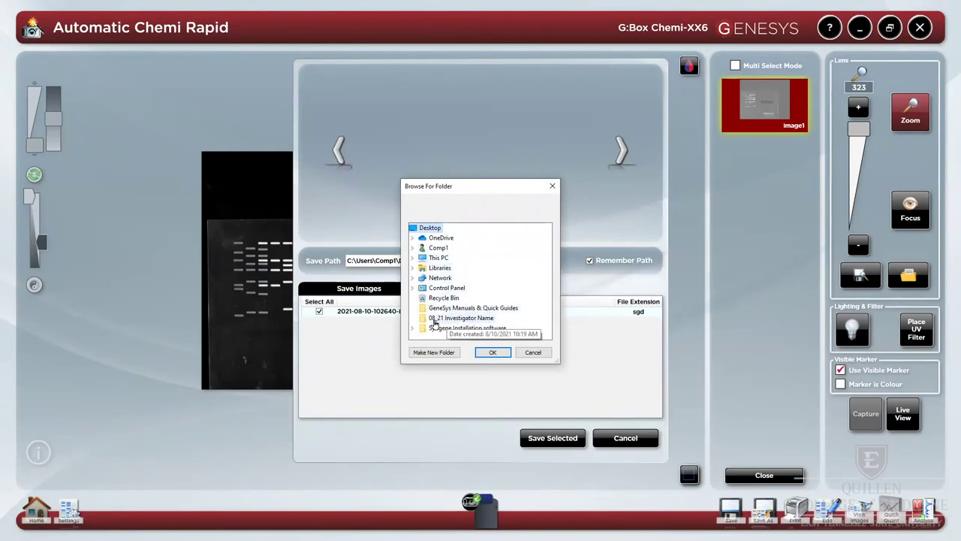
pyautogui.click(489, 319)
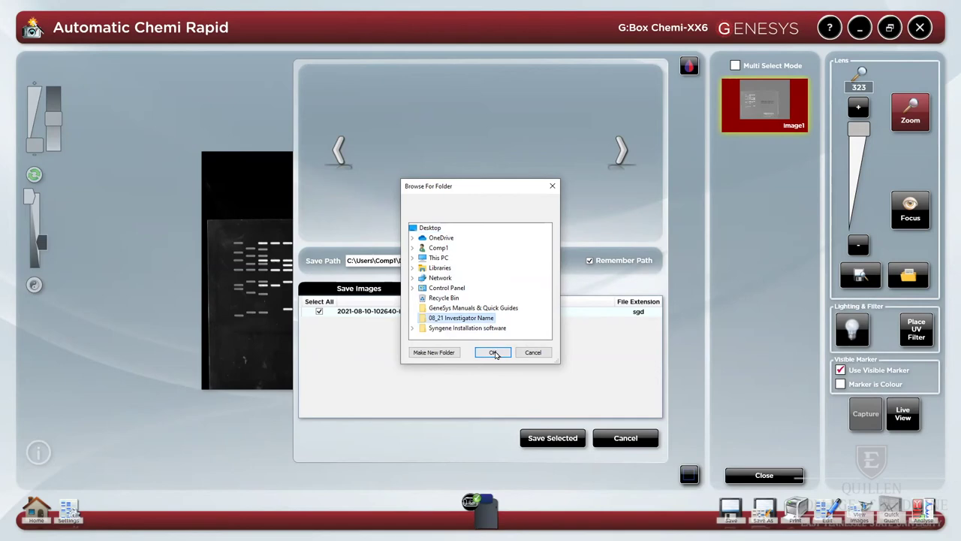
pyautogui.click(494, 352)
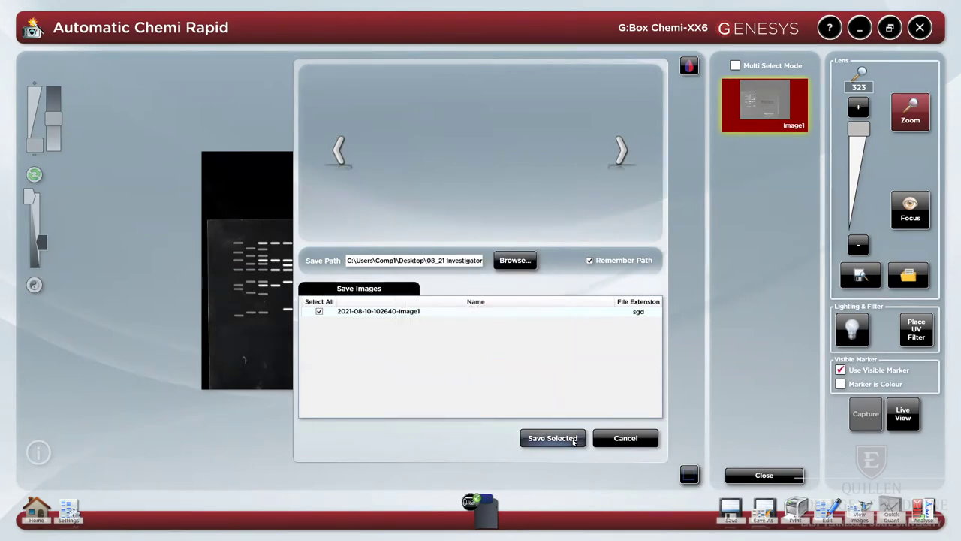
pyautogui.click(570, 437)
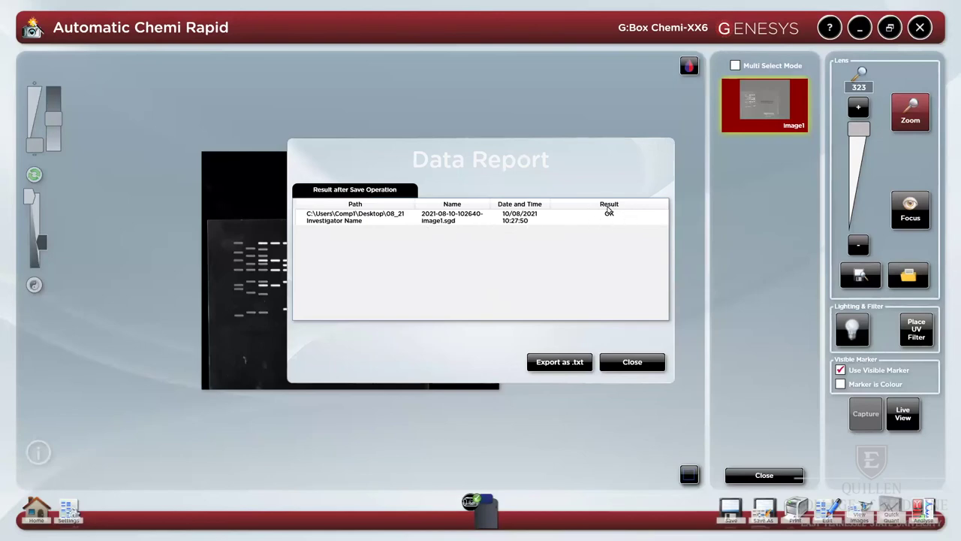
pyautogui.click(618, 361)
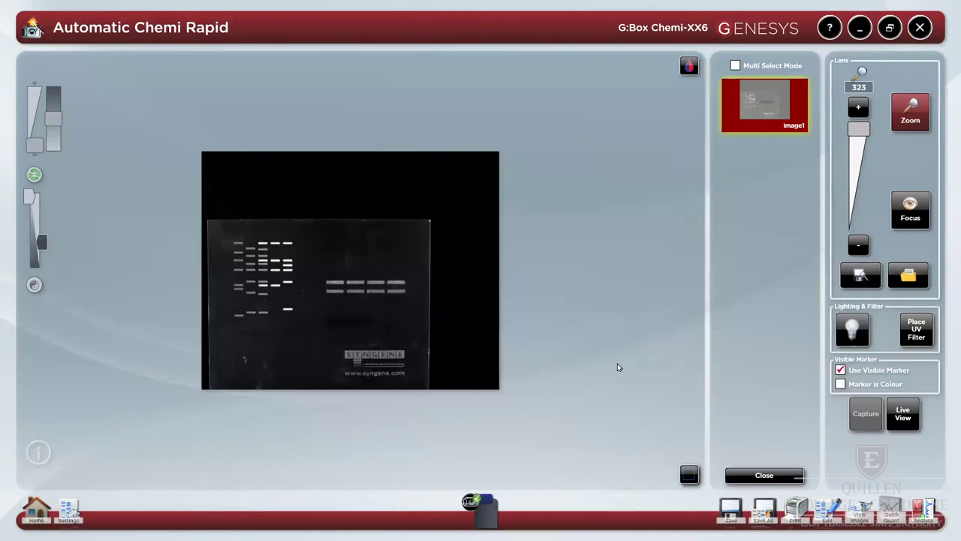
# Step: Export the gel image as a Tiff at 300 dpi resolution
pyautogui.click(774, 511)
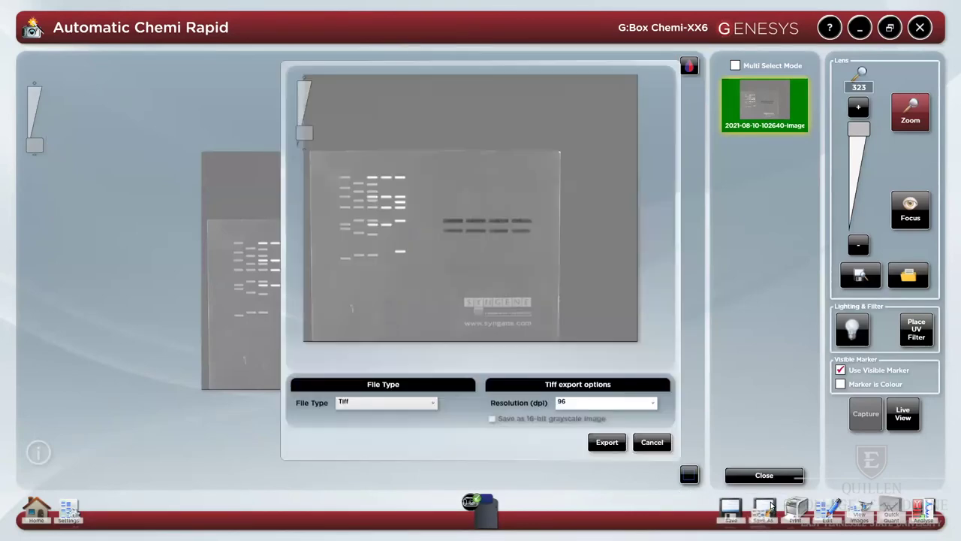
pyautogui.click(435, 404)
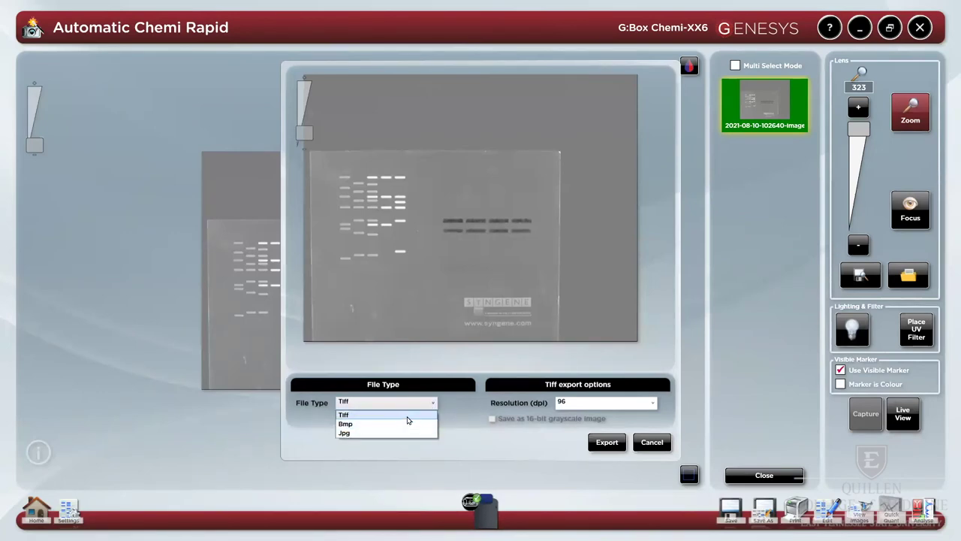
pyautogui.click(407, 417)
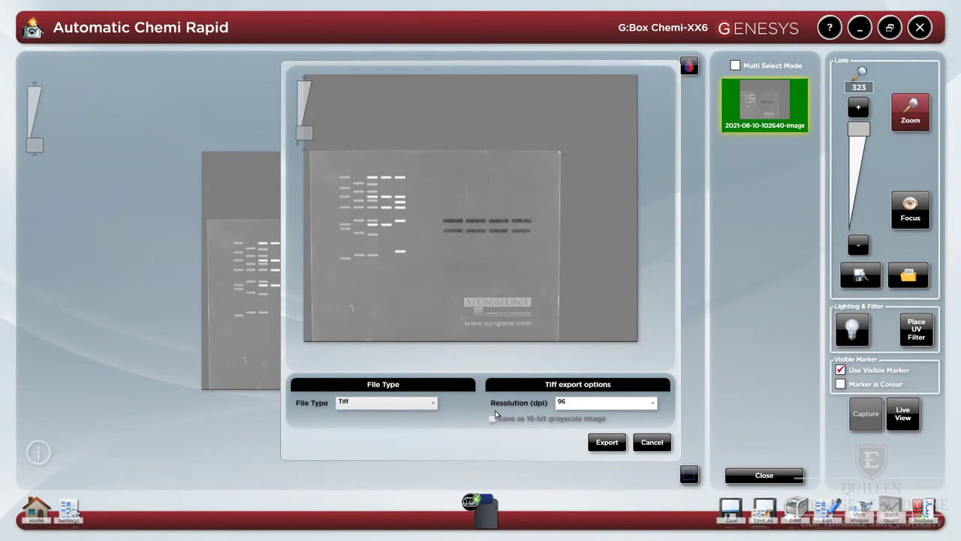
pyautogui.click(650, 404)
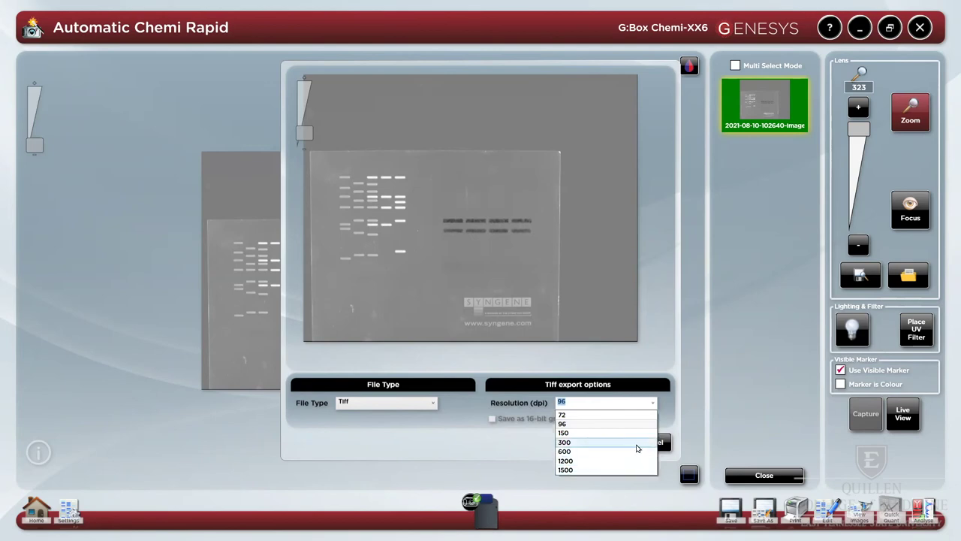
pyautogui.click(636, 443)
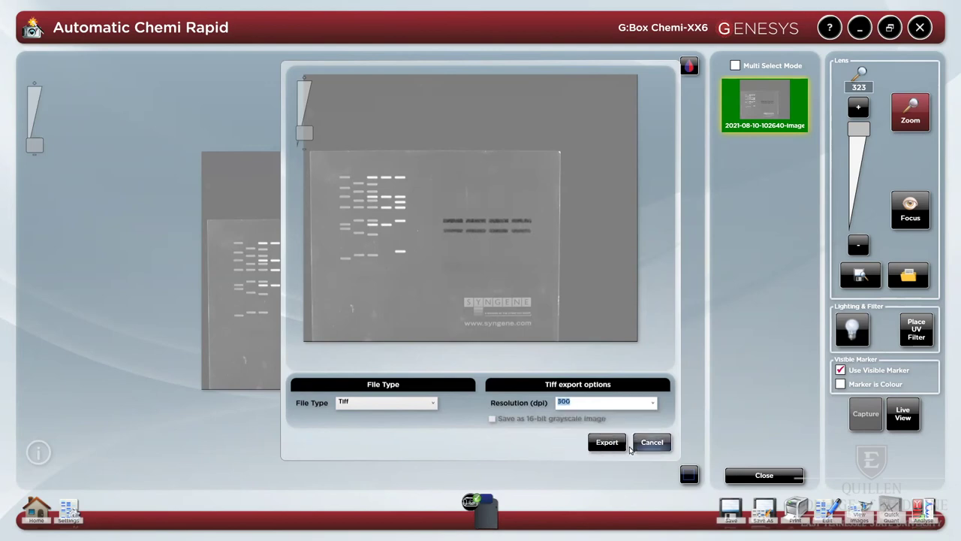
pyautogui.click(608, 442)
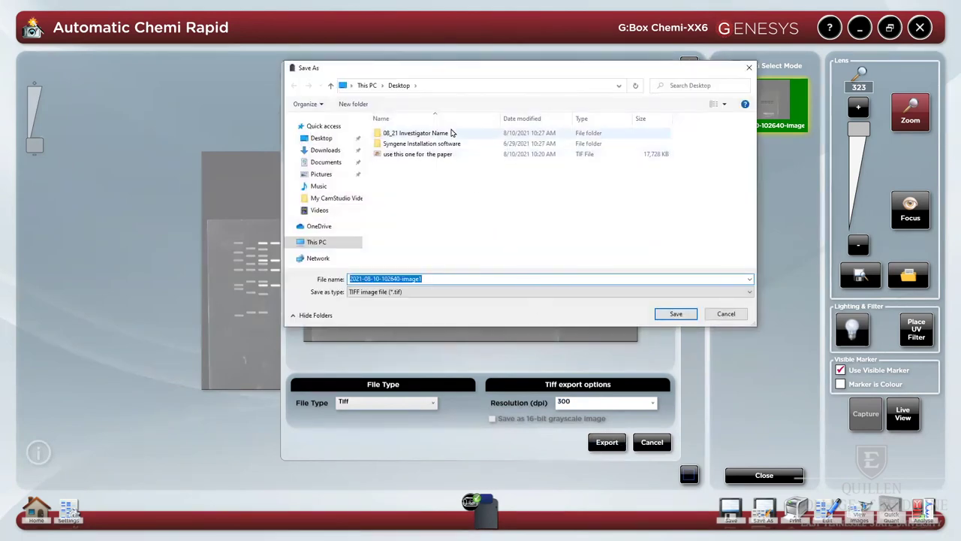
# Step: Save the TIFF as reallygoodimage in the 08_21 Investigator Name folder
pyautogui.doubleClick(452, 133)
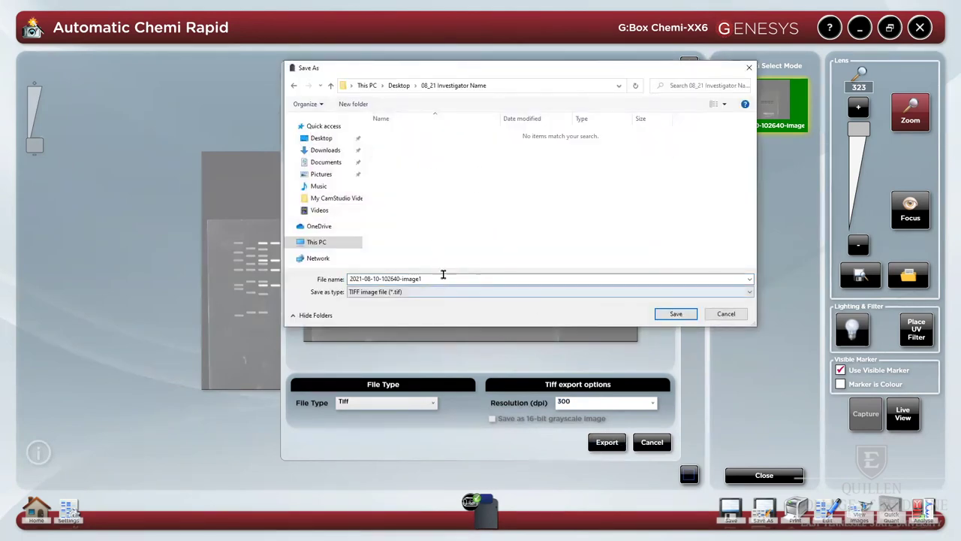
pyautogui.doubleClick(438, 279)
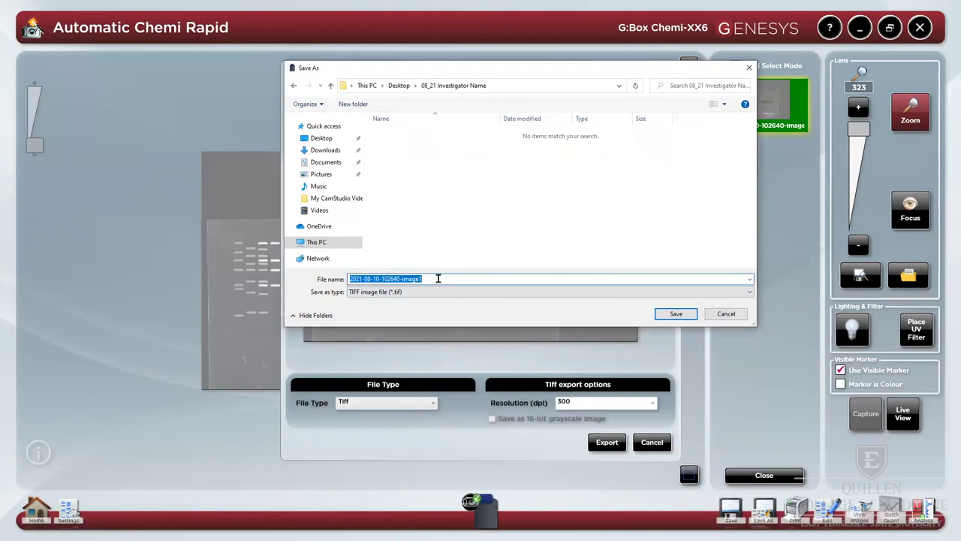
pyautogui.write('reallygoodimage')
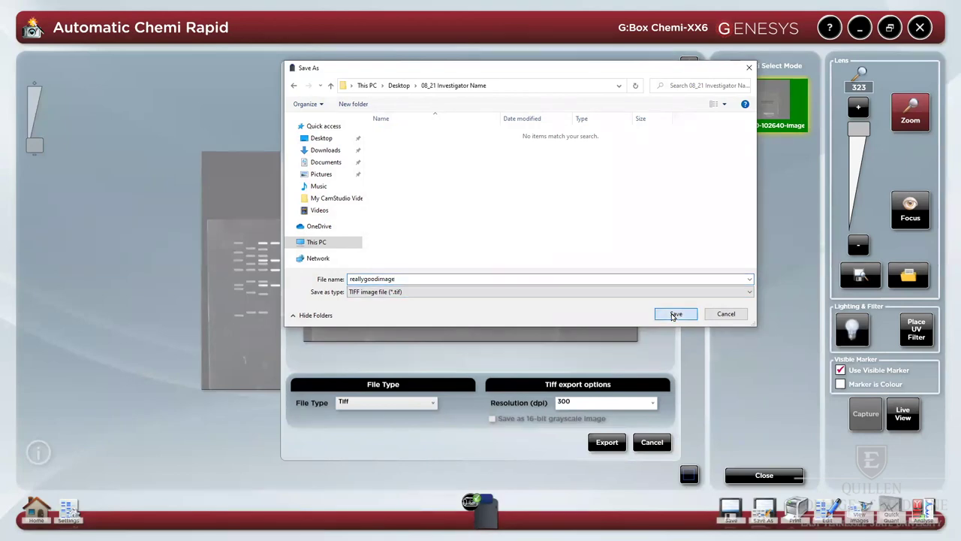
pyautogui.click(675, 315)
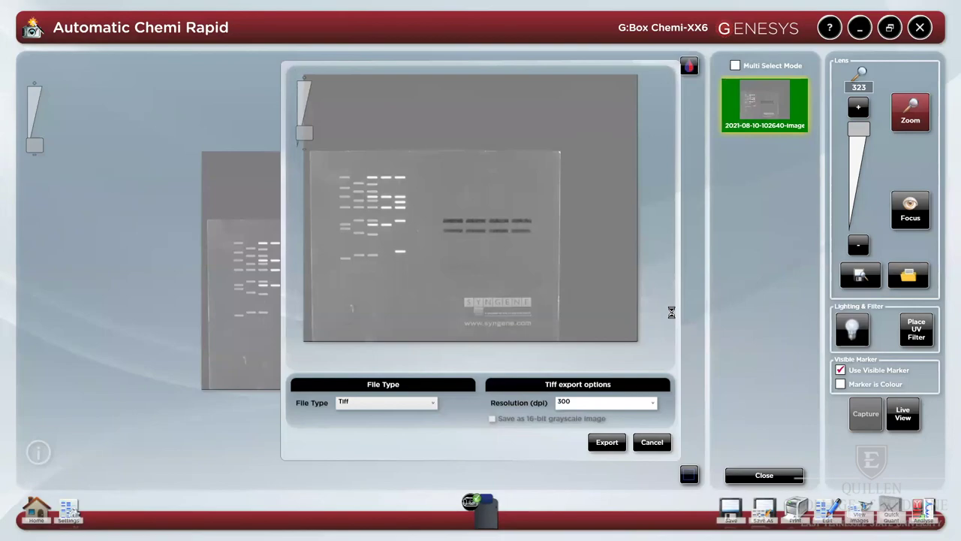